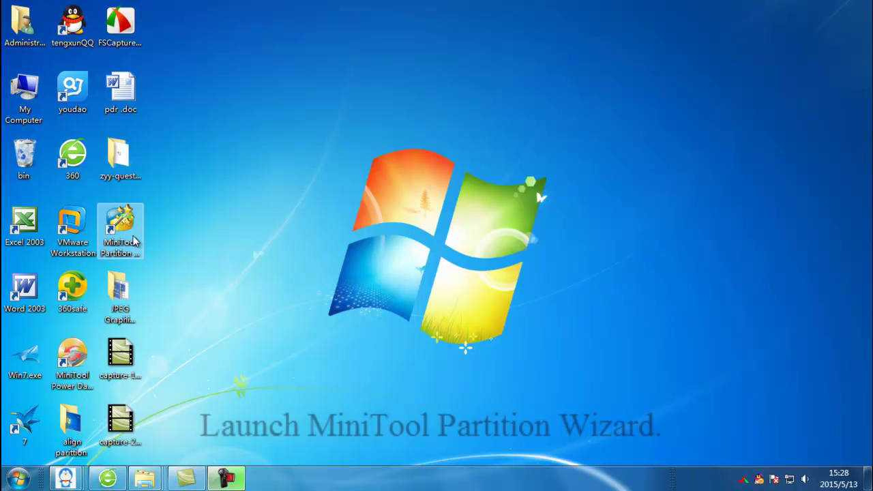
Step: Start MiniTool Partition Wizard and launch the main window listing Disk 1's partitions
click(134, 240)
double_click(134, 240)
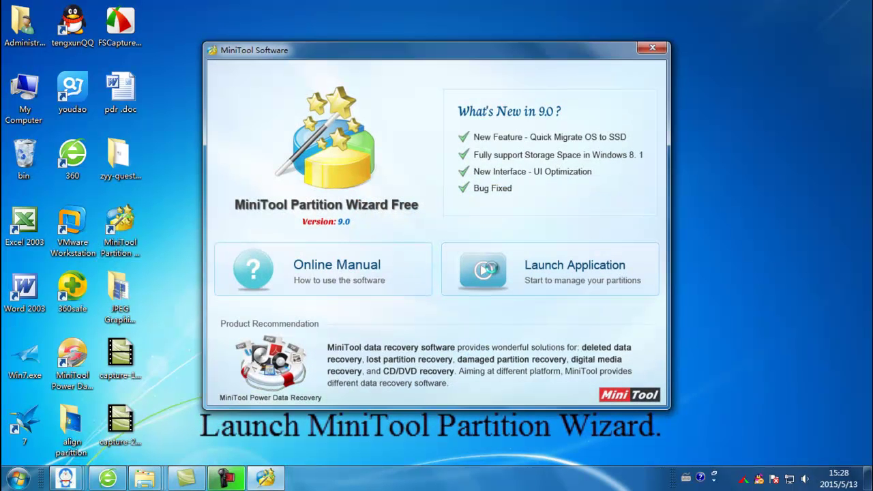
click(490, 270)
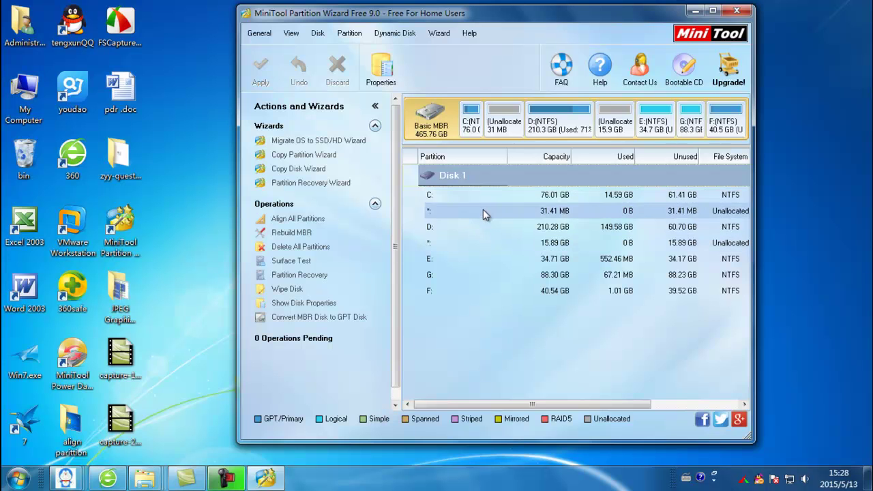
Step: Select the 88.30 GB NTFS partition G: in the partition list
click(481, 279)
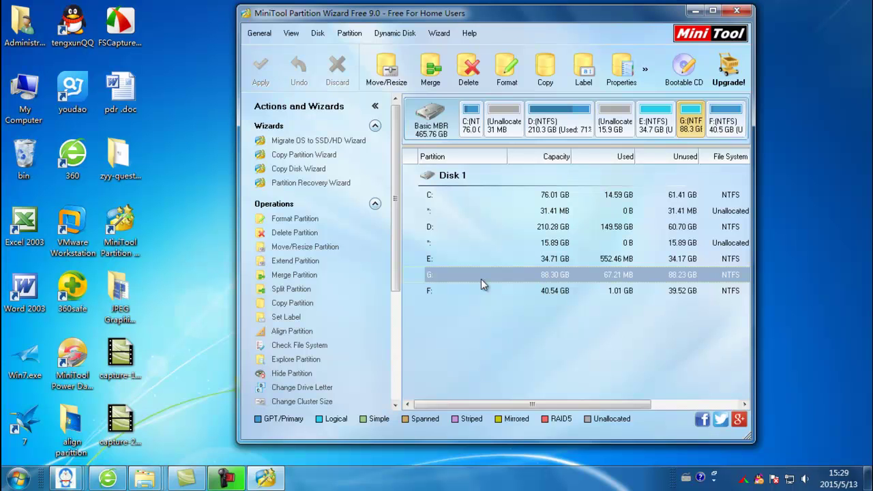
drag(399, 271, 395, 337)
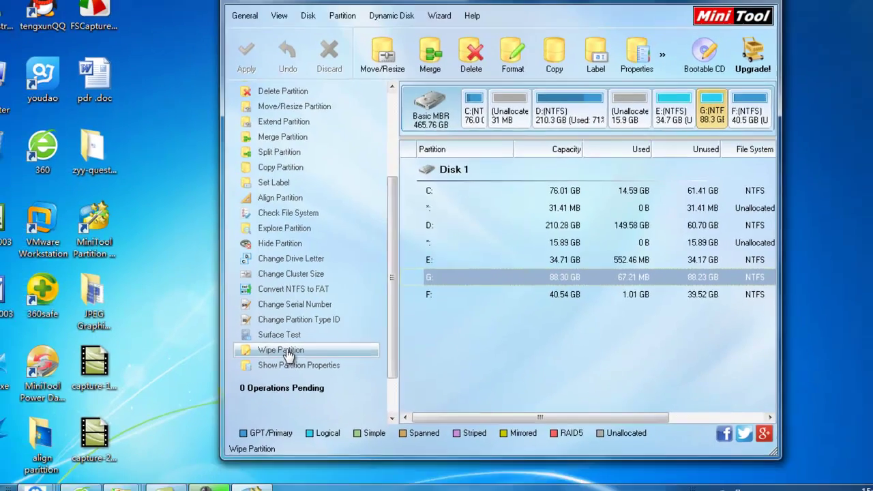
Step: Queue a wipe of G: using Fill sectors with Zero
click(298, 341)
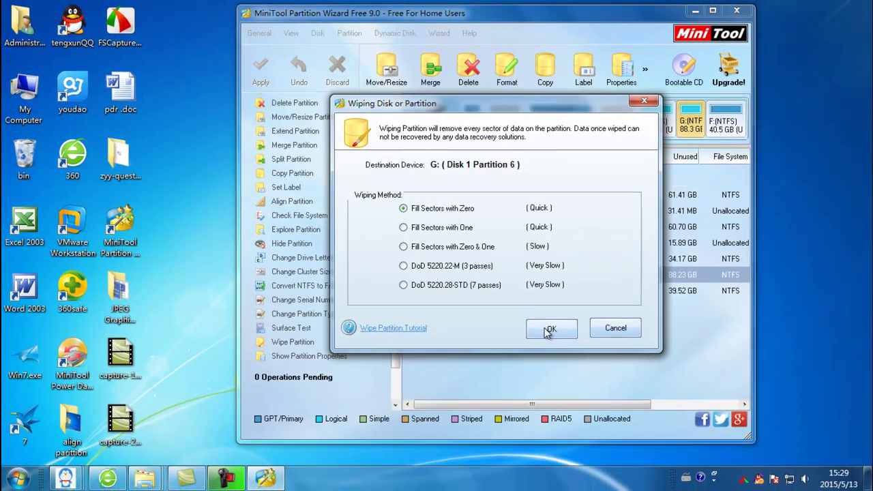
click(549, 334)
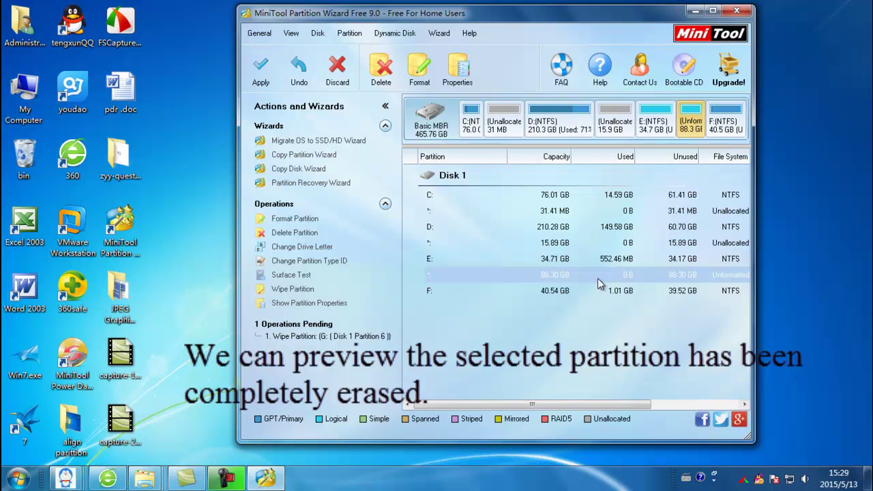
Step: Apply the pending zero-fill wipe of G: and confirm with Yes
click(260, 72)
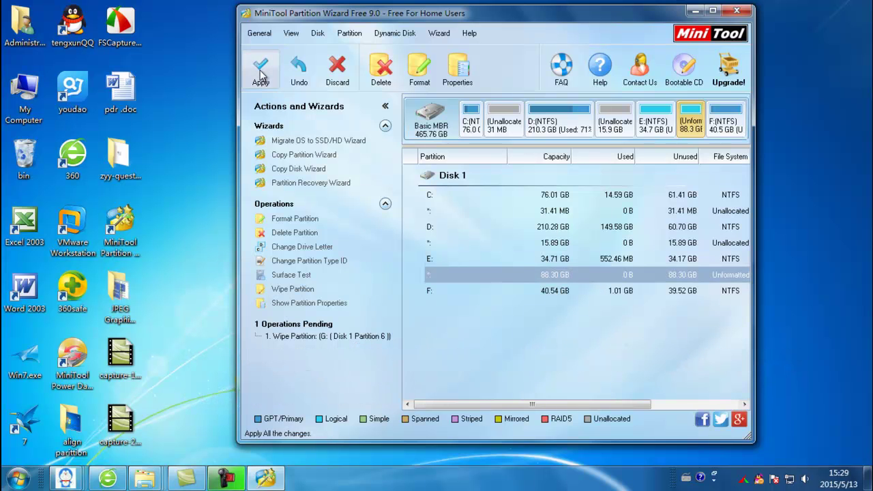
click(471, 254)
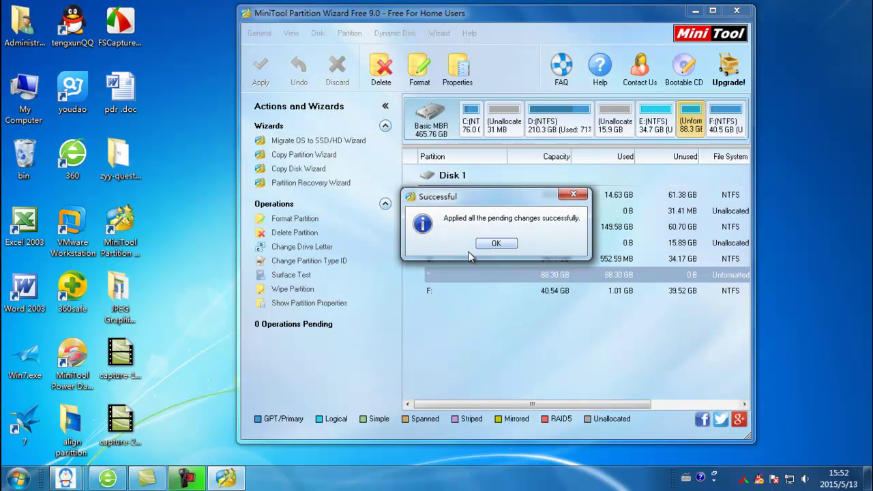
click(496, 244)
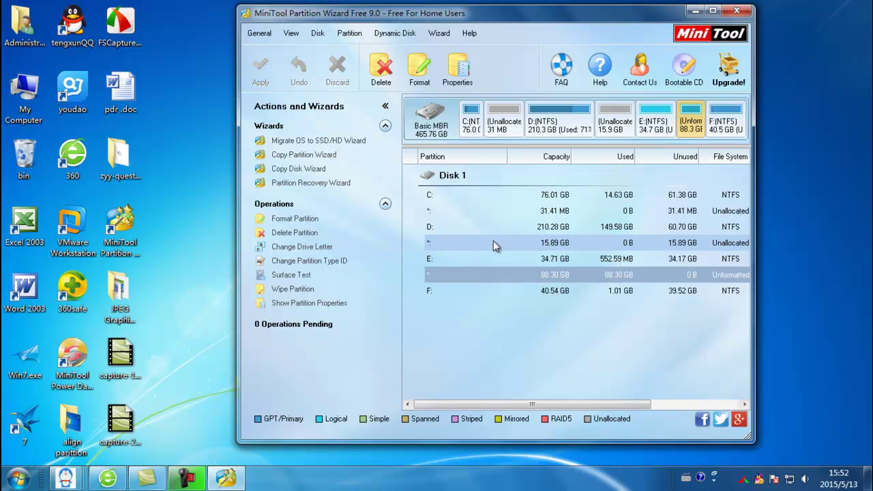